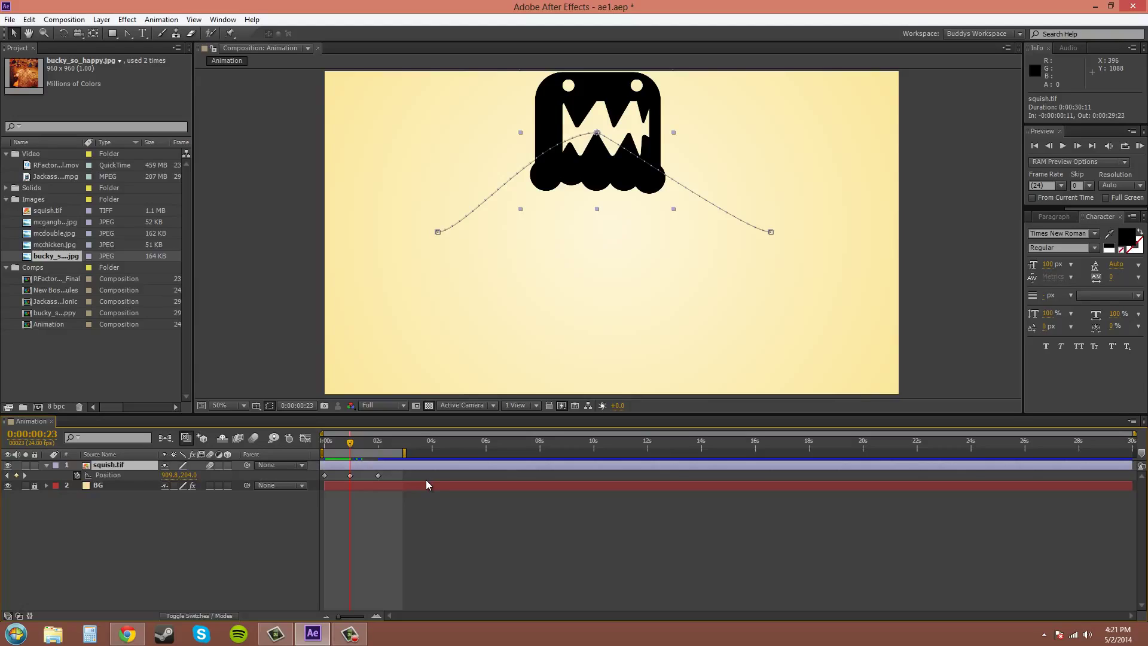
Jump back and forth between squish.tif's Position keyframes with J and K, ending at 0:00:00:23
{"action": "key", "text": "k"}
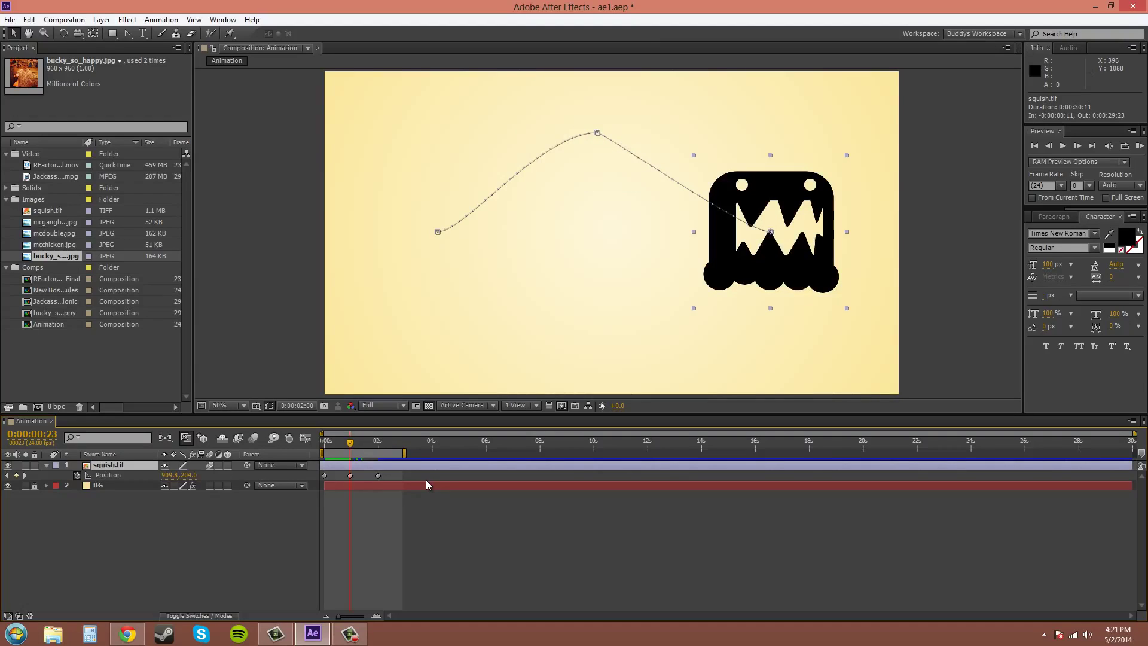
{"action": "key", "text": "j"}
{"action": "key", "text": "j"}
{"action": "key", "text": "k"}
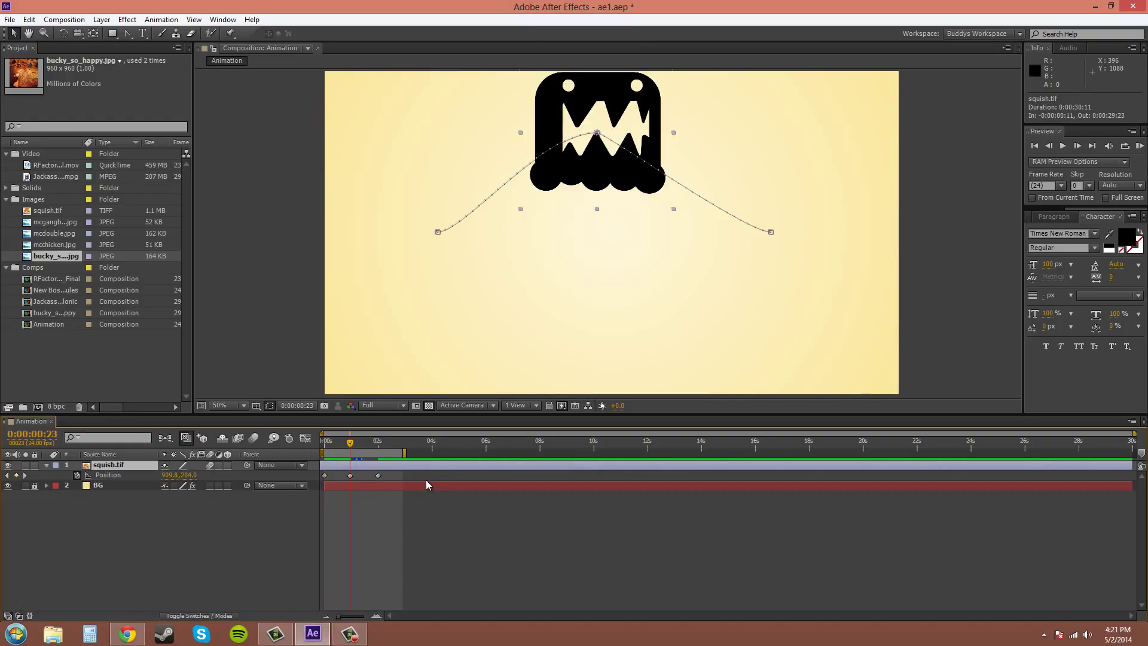
{"action": "key", "text": "k"}
{"action": "key", "text": "j"}
{"action": "key", "text": "j"}
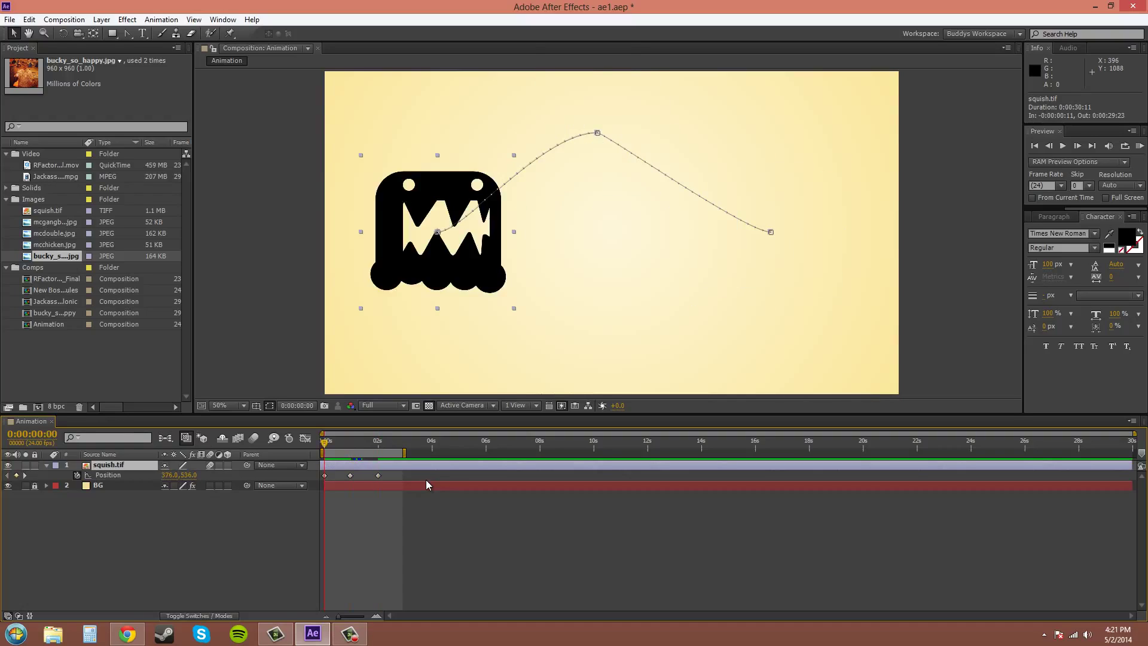
{"action": "key", "text": "k"}
{"action": "key", "text": "k"}
{"action": "key", "text": "j"}
{"action": "key", "text": "j"}
Step frames back to 0:00:00:00 and play back the animation
{"action": "key", "text": "space"}
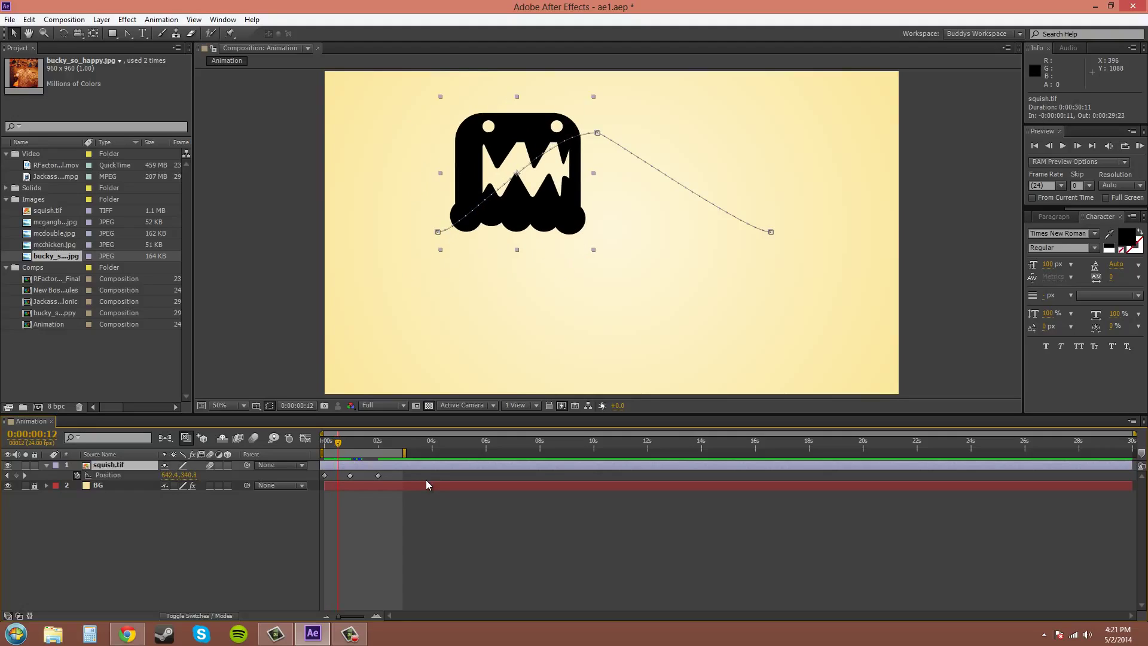
{"action": "key", "text": "Page_Up"}
{"action": "key", "text": "Page_Up"}
{"action": "key", "text": "Page_Up"}
{"action": "key", "text": "Page_Up"}
{"action": "key", "text": "Page_Up"}
{"action": "key", "text": "Page_Up"}
{"action": "key", "text": "Page_Up"}
{"action": "key", "text": "Page_Up"}
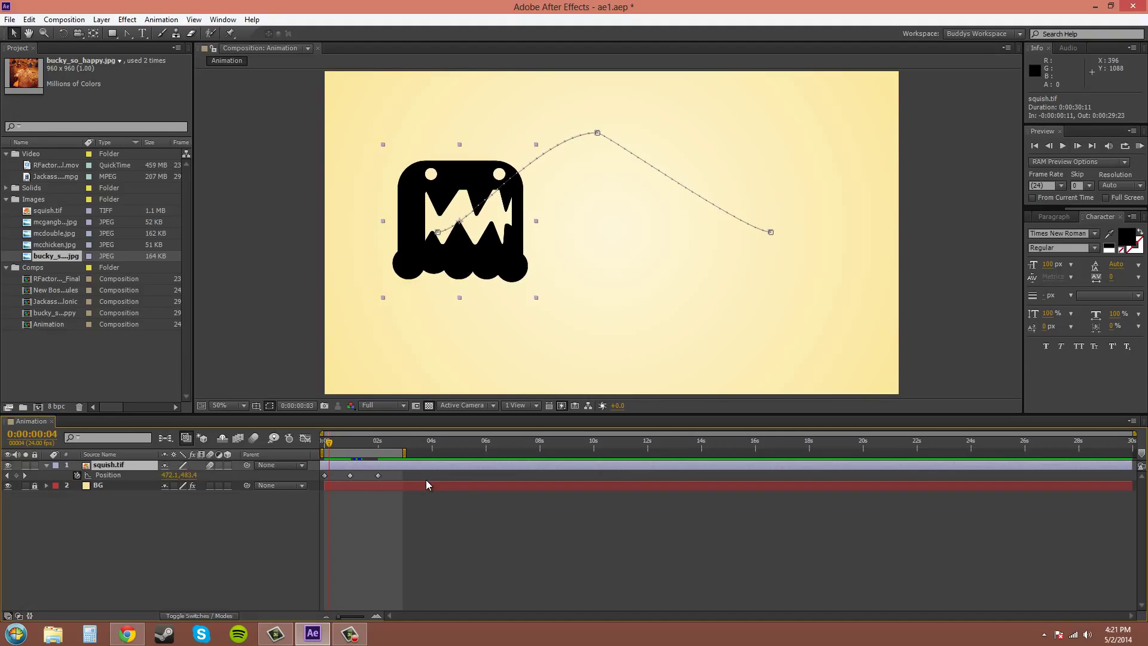
{"action": "key", "text": "Page_Up"}
{"action": "key", "text": "Page_Up"}
{"action": "key", "text": "Page_Up"}
{"action": "key", "text": "Page_Up"}
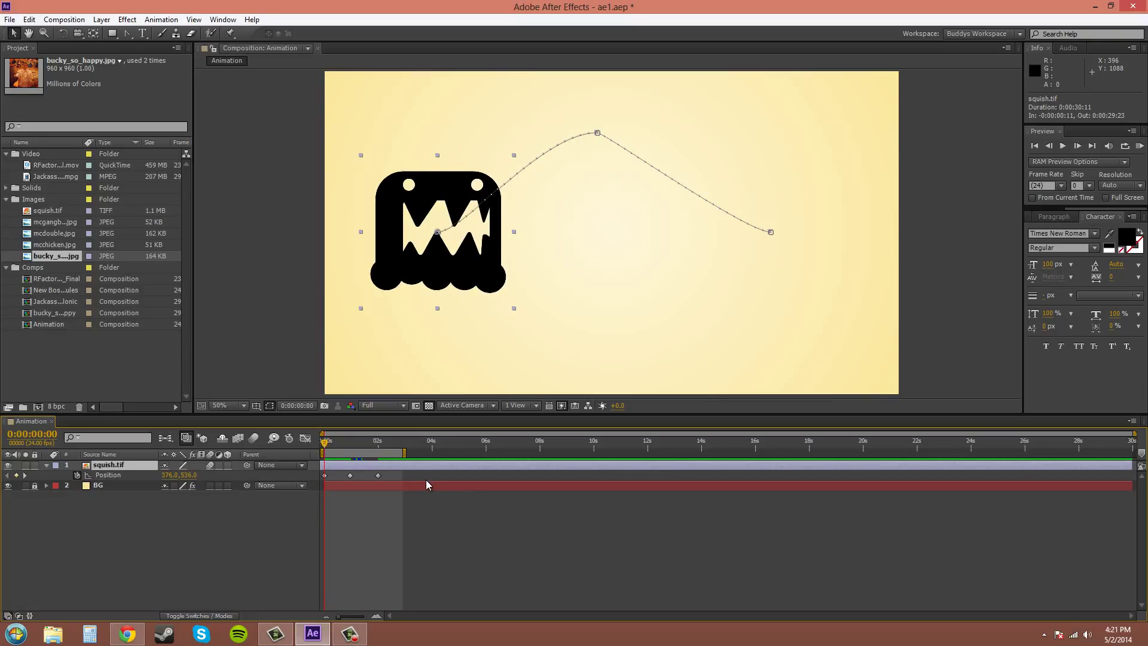
{"action": "key", "text": "space"}
{"action": "left_click_drag", "start_coordinate": [341, 617], "coordinate": [372, 617]}
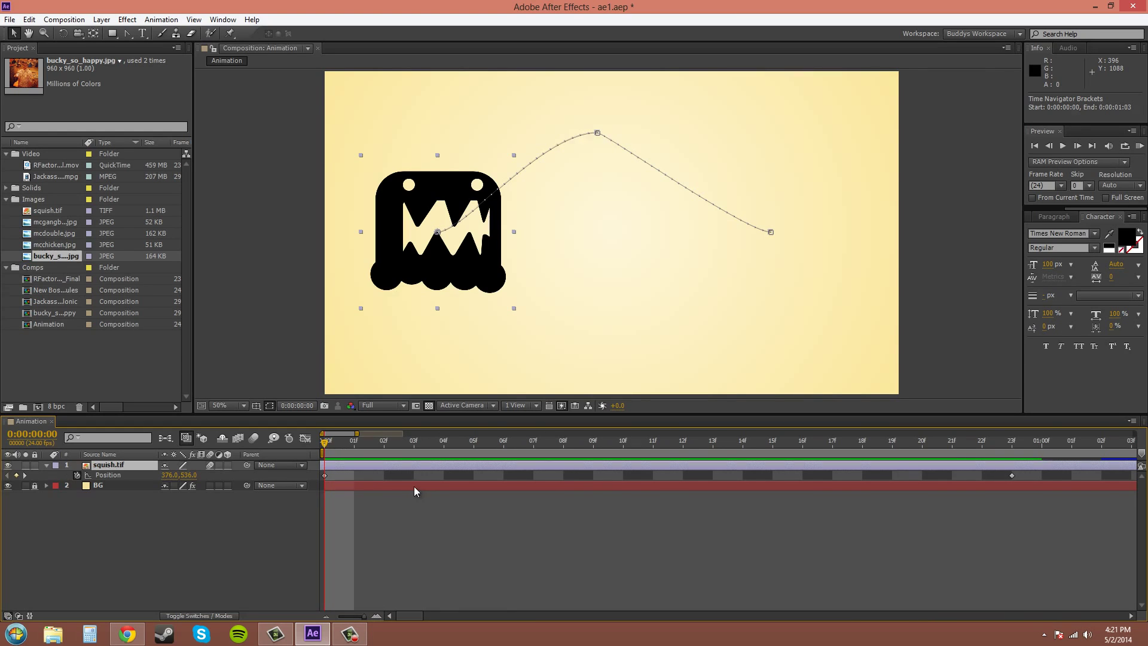
{"action": "left_click", "coordinate": [395, 529]}
{"action": "left_click_drag", "start_coordinate": [329, 443], "coordinate": [294, 451]}
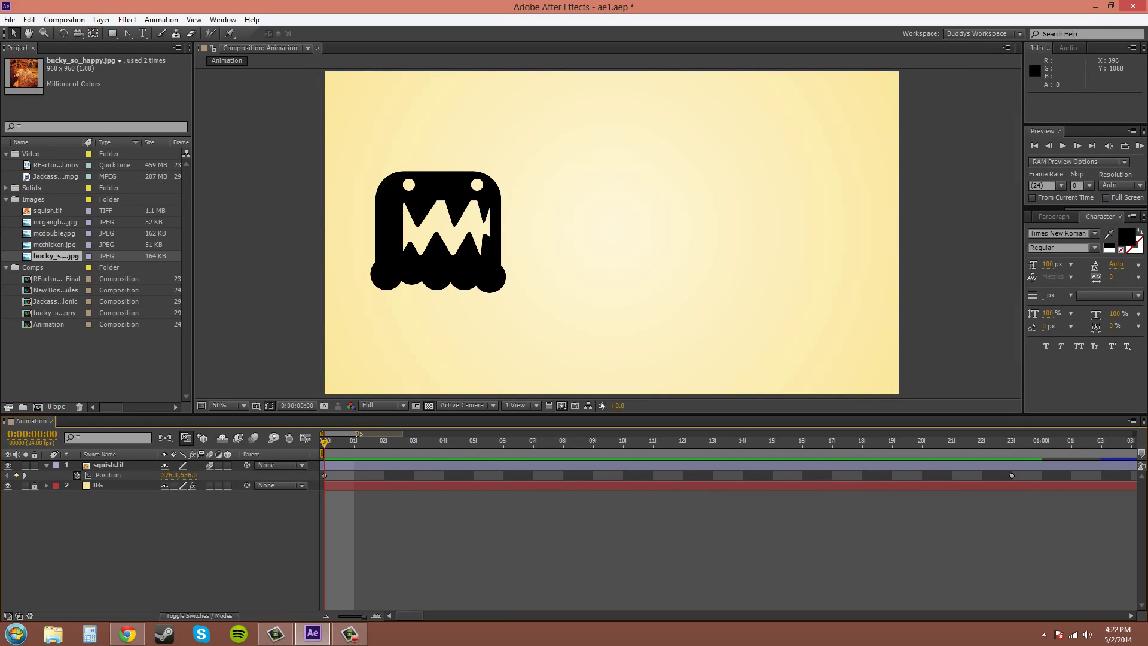
{"action": "left_click_drag", "start_coordinate": [362, 434], "coordinate": [463, 441]}
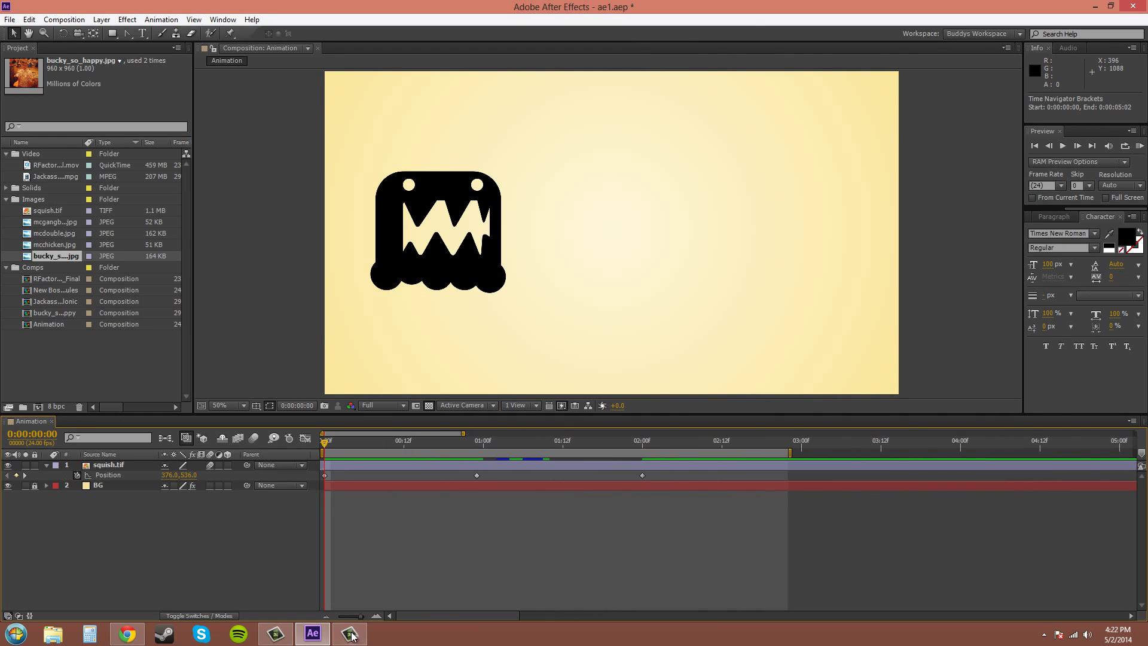
{"action": "mouse_move", "coordinate": [357, 619]}
{"action": "left_mouse_down"}
{"action": "mouse_move", "coordinate": [341, 619]}
{"action": "mouse_move", "coordinate": [371, 620]}
{"action": "left_mouse_up"}
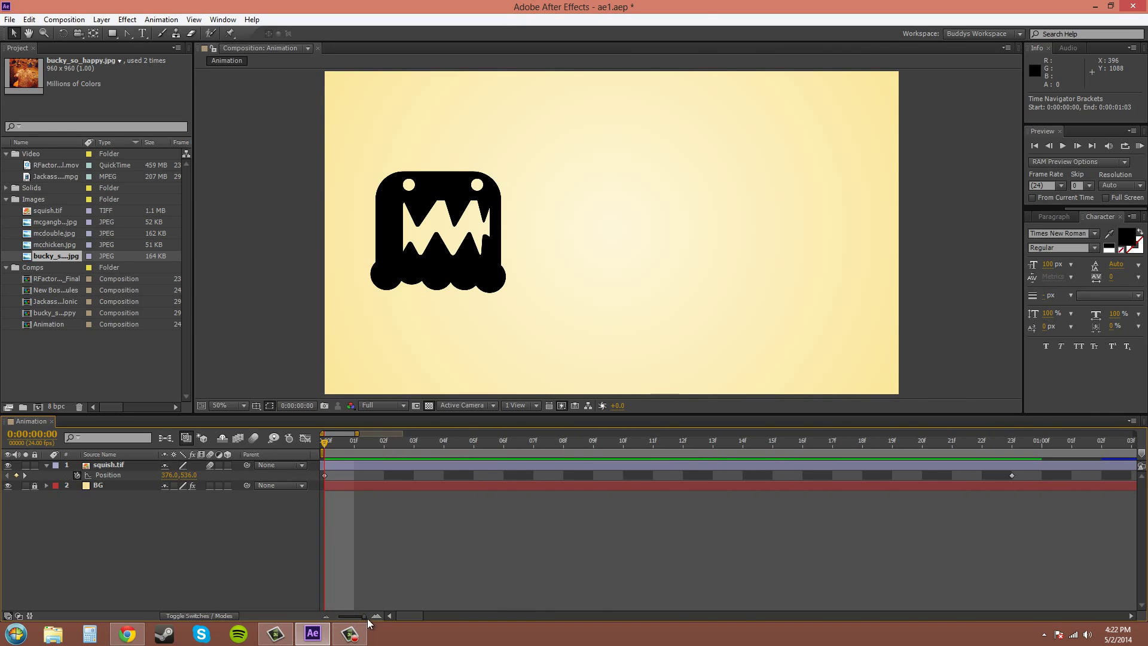
{"action": "left_click_drag", "start_coordinate": [365, 620], "coordinate": [339, 620]}
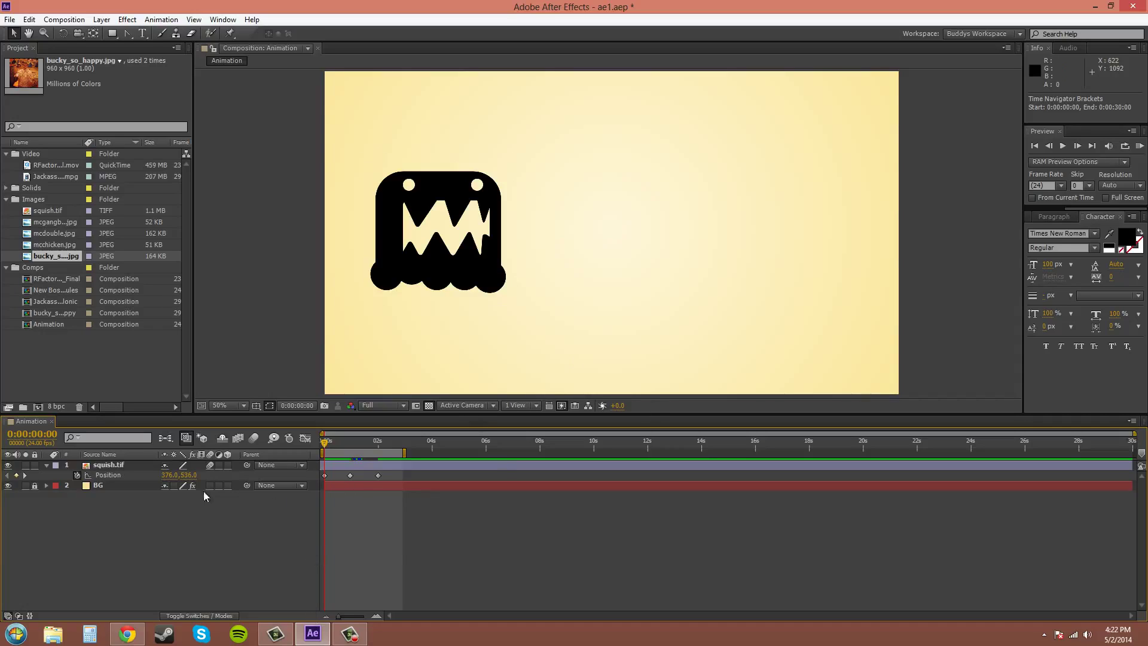
Select squish.tif, show its Position keyframes with P and U, and move the time to 0:00:01:03
{"action": "left_click", "coordinate": [99, 466]}
{"action": "left_click", "coordinate": [46, 465]}
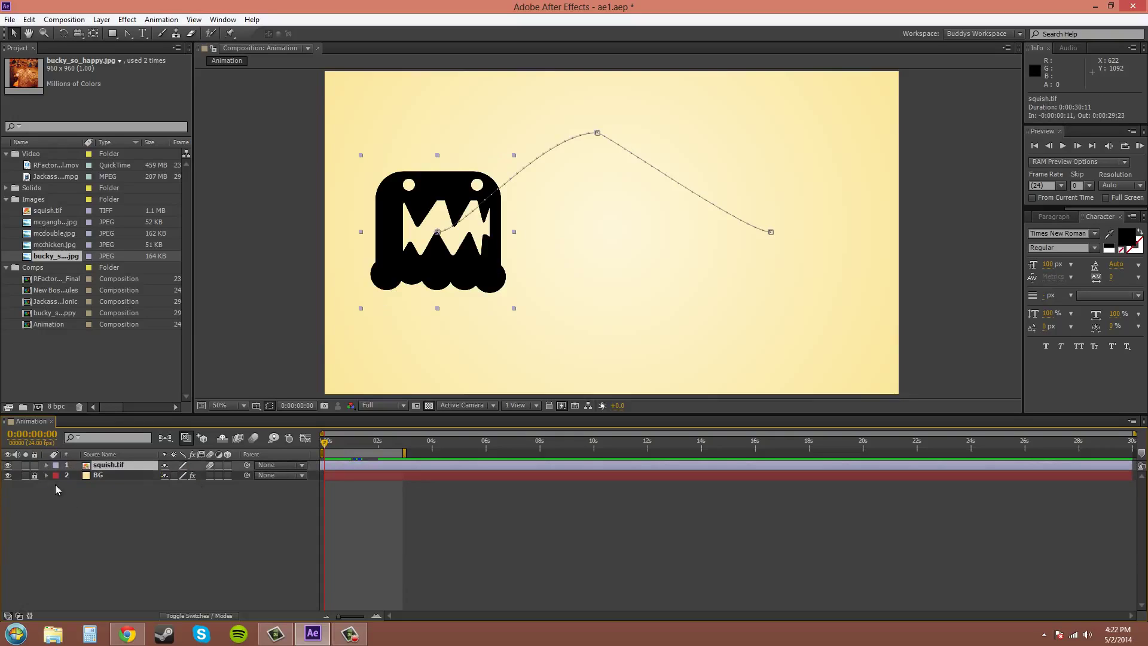
{"action": "left_click", "coordinate": [98, 531]}
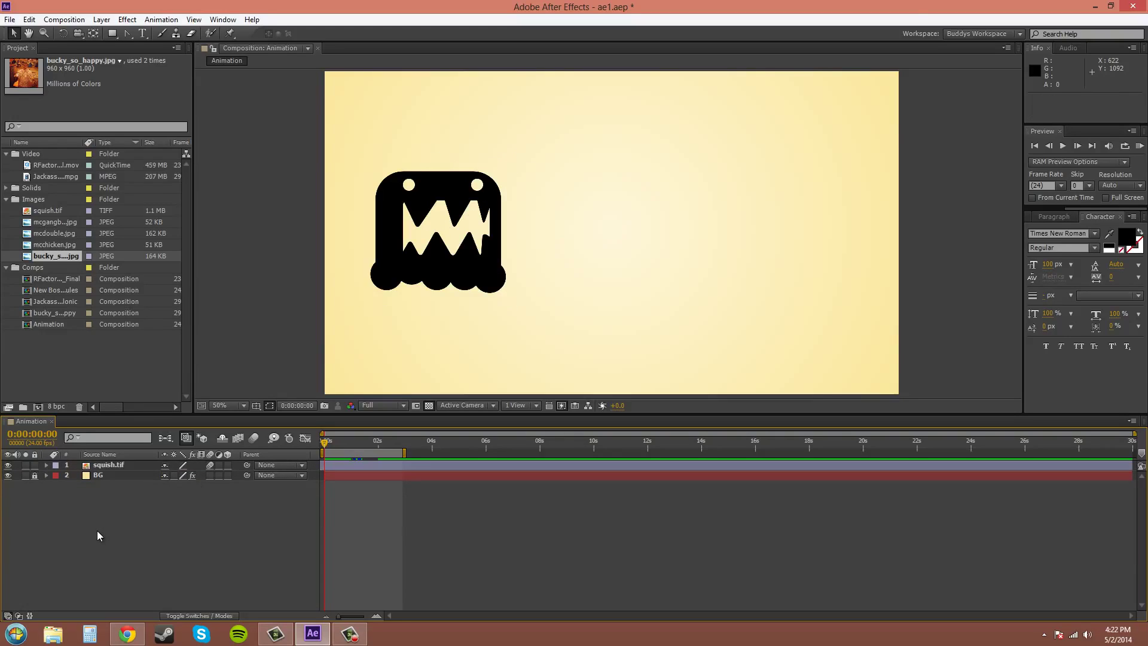
{"action": "left_click", "coordinate": [114, 467]}
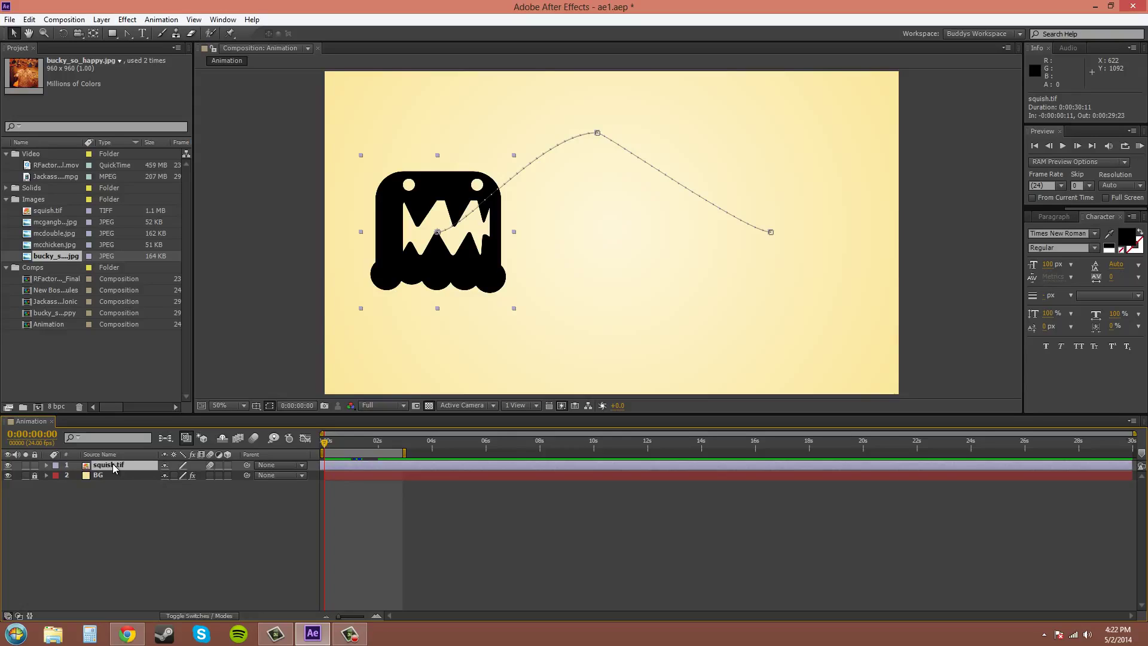
{"action": "key", "text": "p"}
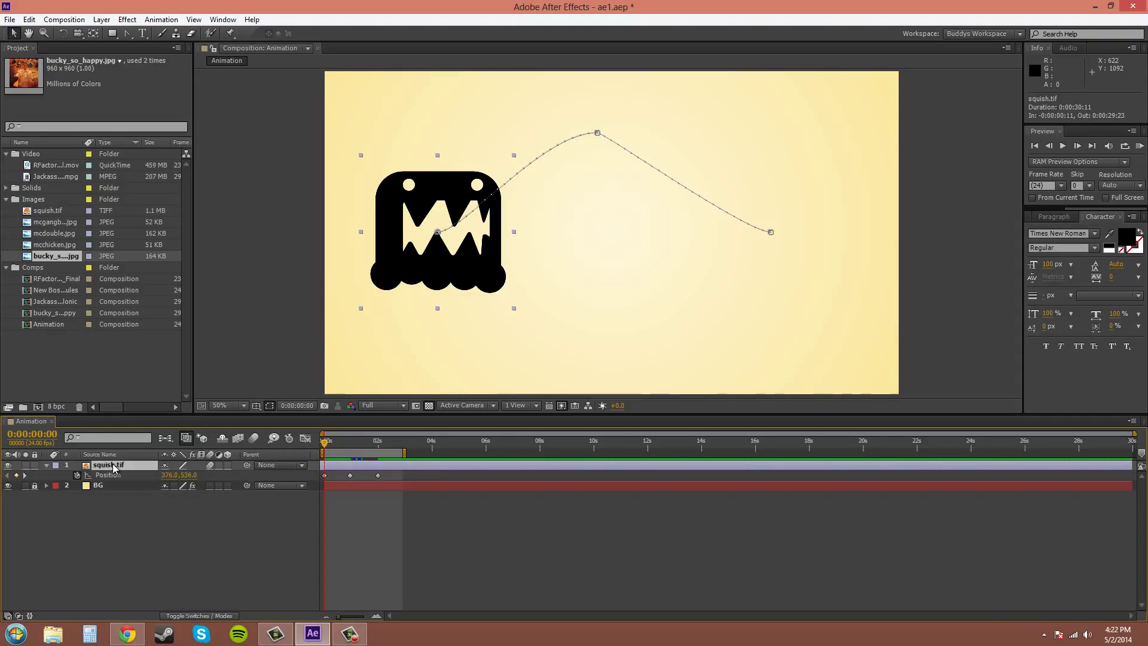
{"action": "key", "text": "u"}
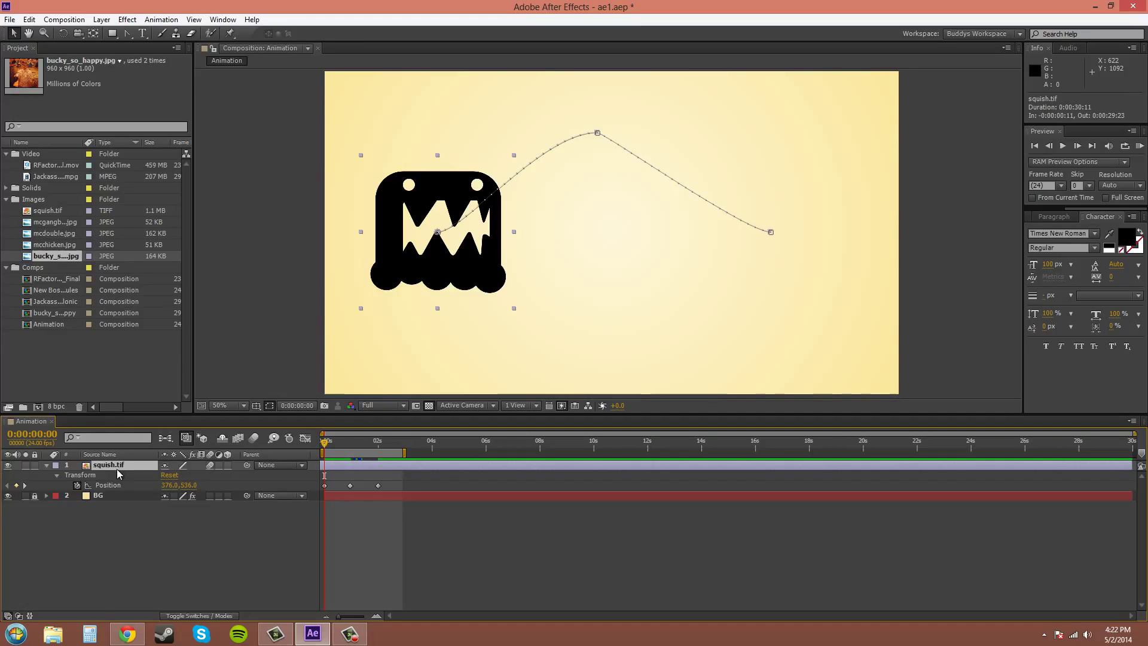
{"action": "left_click", "coordinate": [118, 540]}
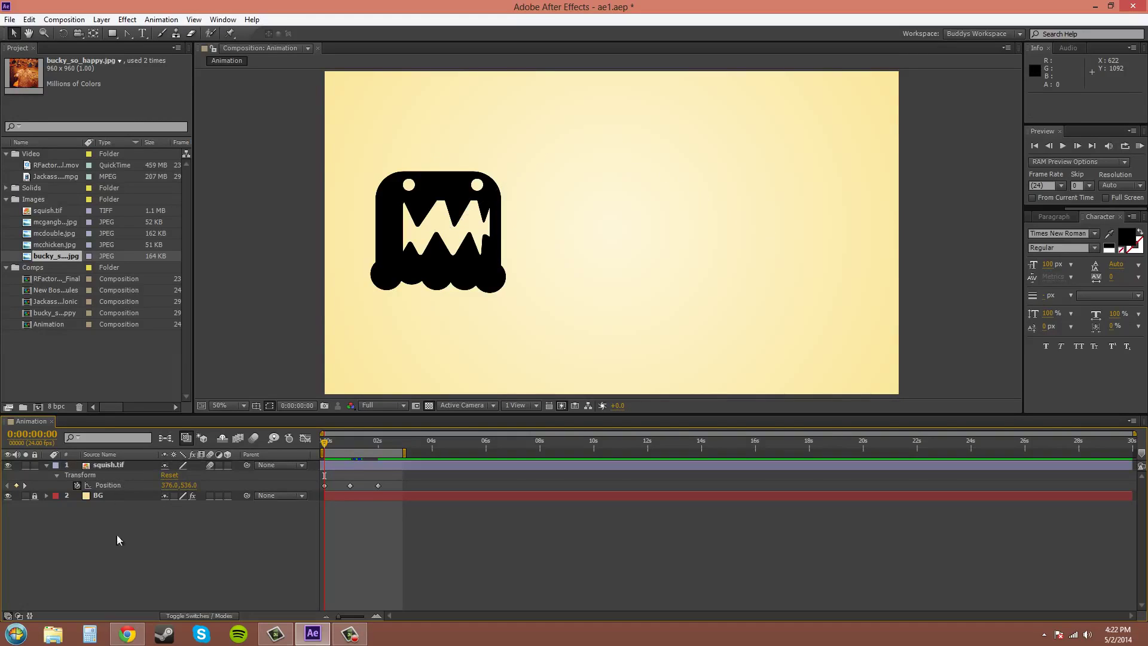
{"action": "left_click", "coordinate": [118, 471]}
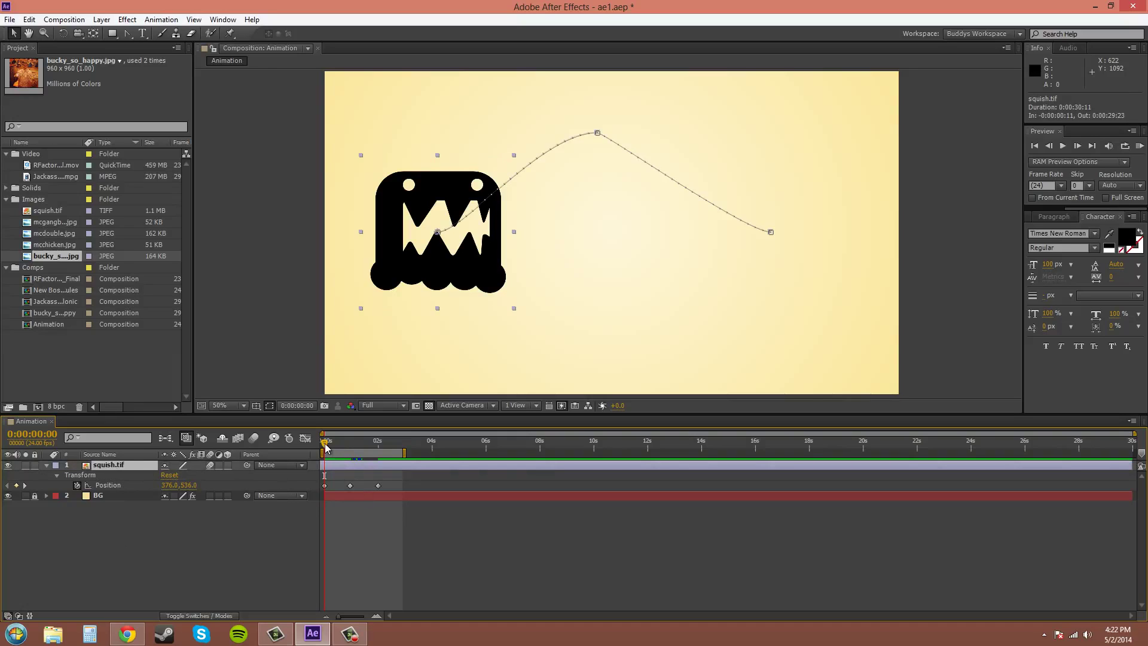
{"action": "mouse_move", "coordinate": [328, 447]}
{"action": "left_mouse_down"}
{"action": "mouse_move", "coordinate": [386, 452]}
{"action": "mouse_move", "coordinate": [280, 453]}
{"action": "mouse_move", "coordinate": [318, 458]}
{"action": "left_mouse_up"}
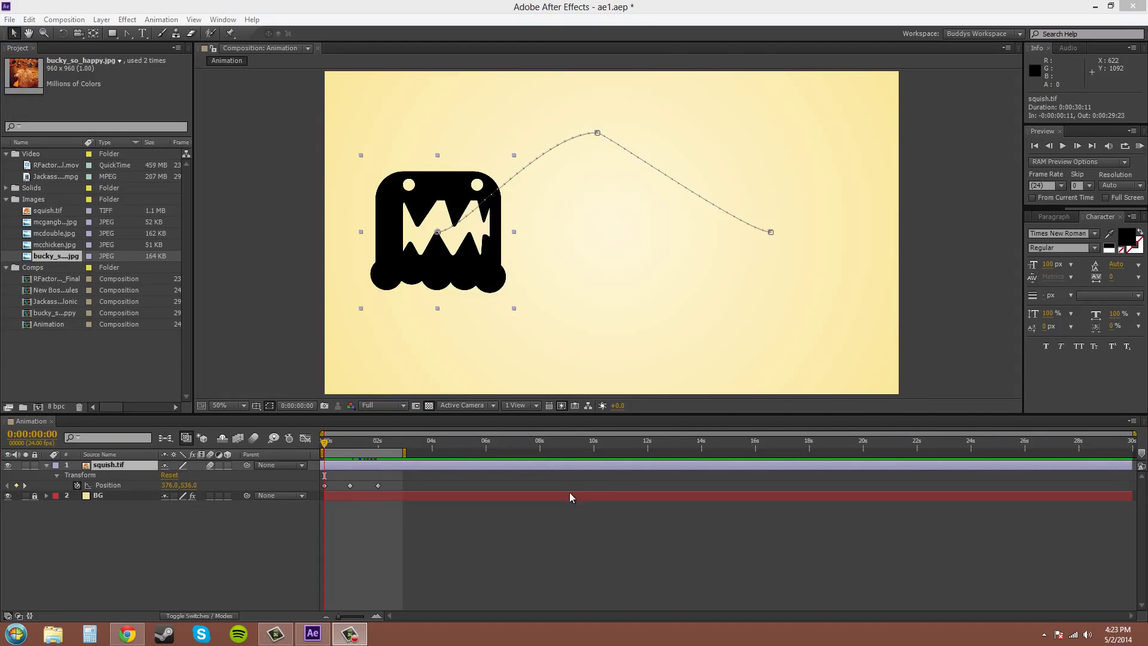
Add a Position keyframe to squish.tif at frame 12
{"action": "left_click", "coordinate": [328, 446]}
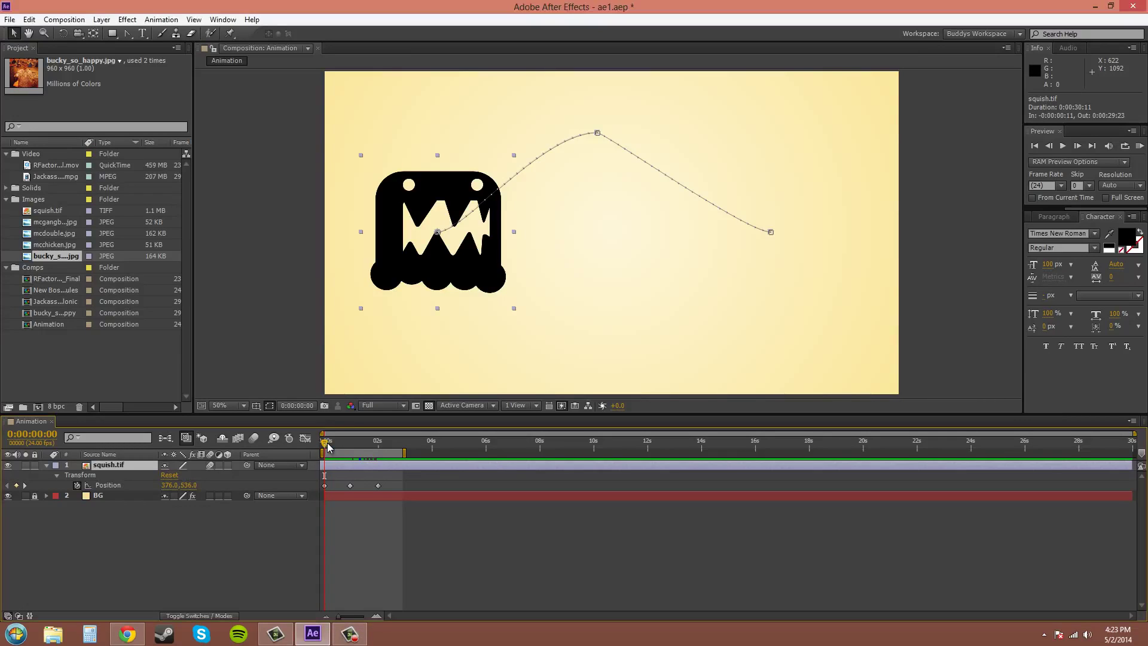
{"action": "left_click_drag", "start_coordinate": [328, 446], "coordinate": [340, 448]}
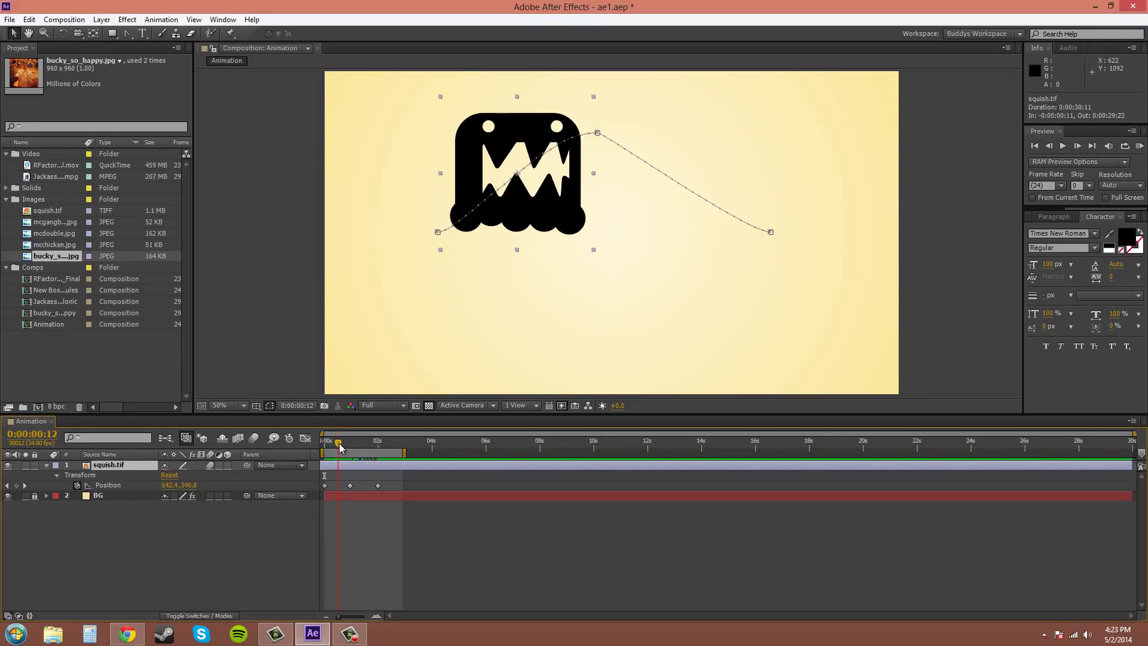
{"action": "left_click", "coordinate": [16, 485]}
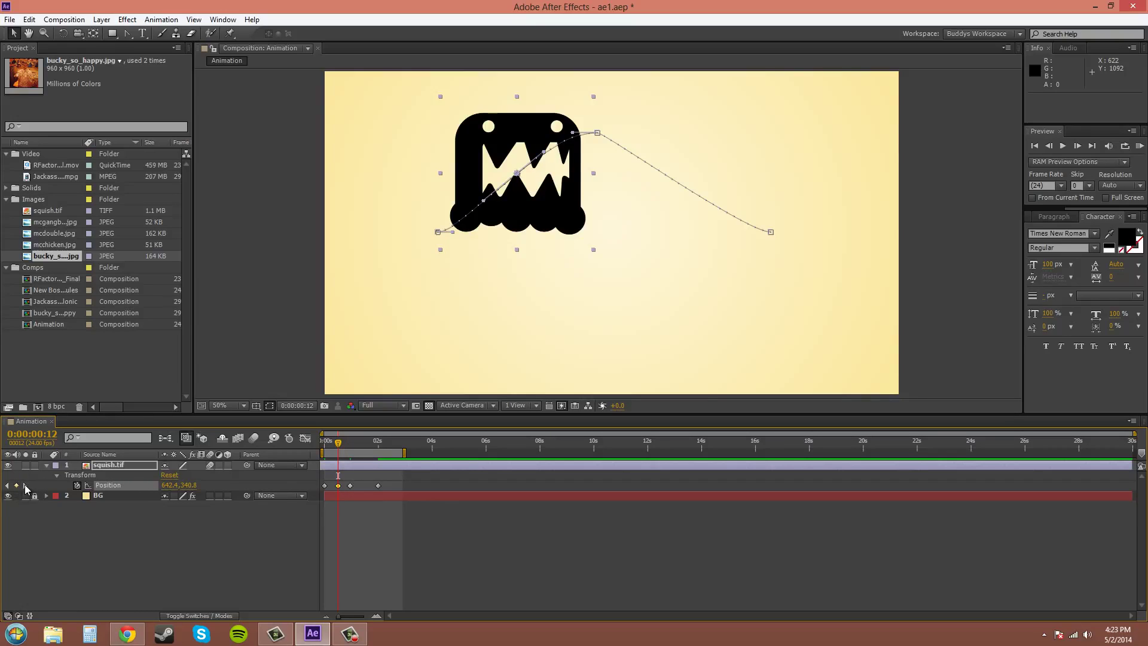
Step through the Position keyframes at frames 0, 12 and 23, then scrub to preview the motion
{"action": "left_click", "coordinate": [24, 485]}
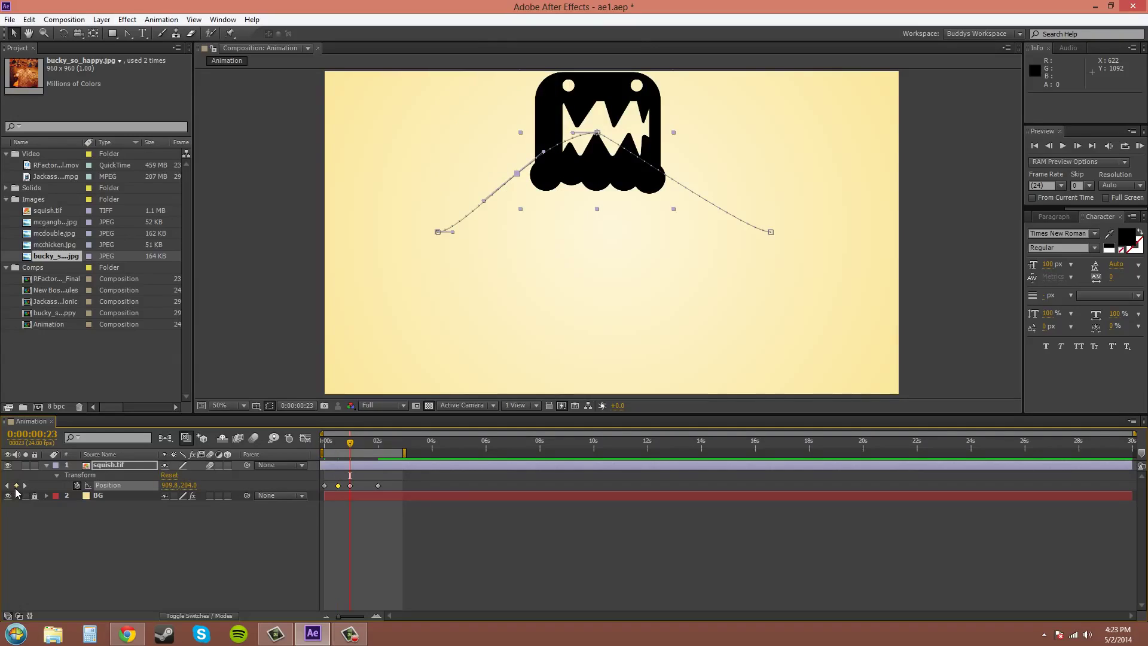
{"action": "left_click", "coordinate": [7, 485]}
{"action": "left_click", "coordinate": [8, 485]}
{"action": "left_click", "coordinate": [7, 485]}
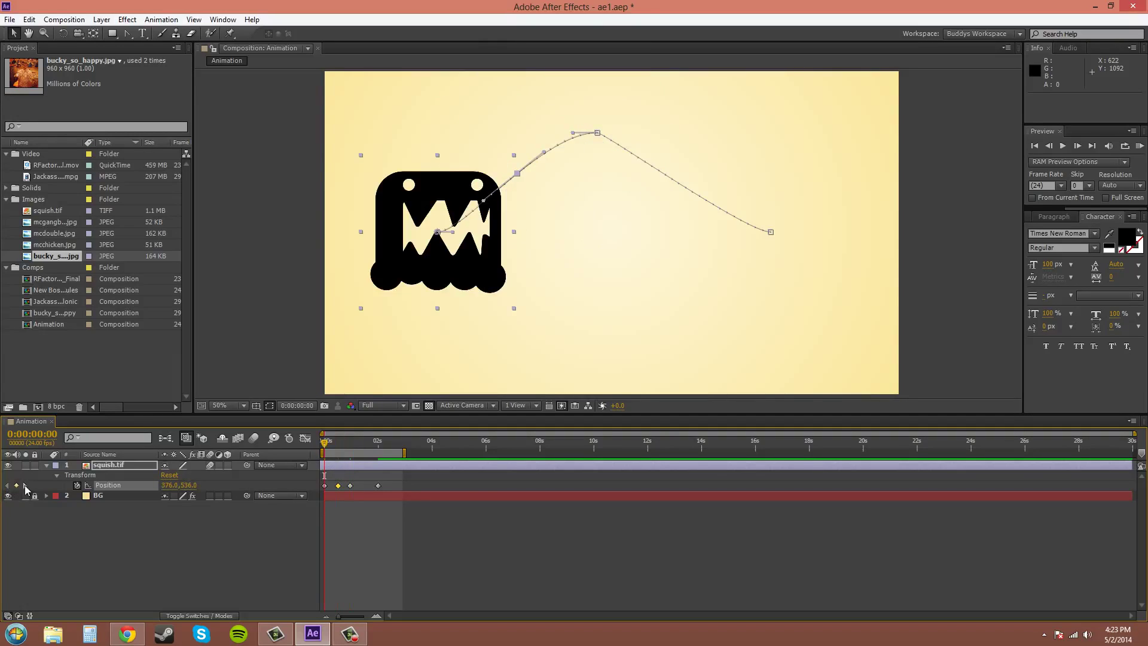
{"action": "left_click", "coordinate": [25, 485]}
{"action": "left_click", "coordinate": [24, 485]}
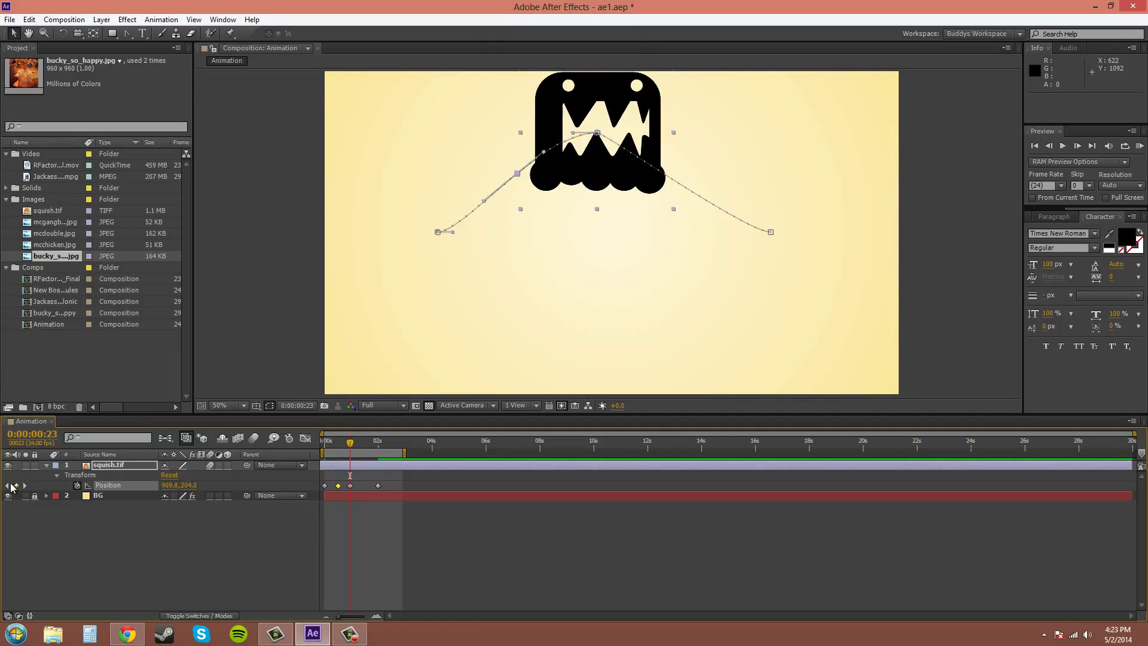
{"action": "left_click", "coordinate": [8, 485]}
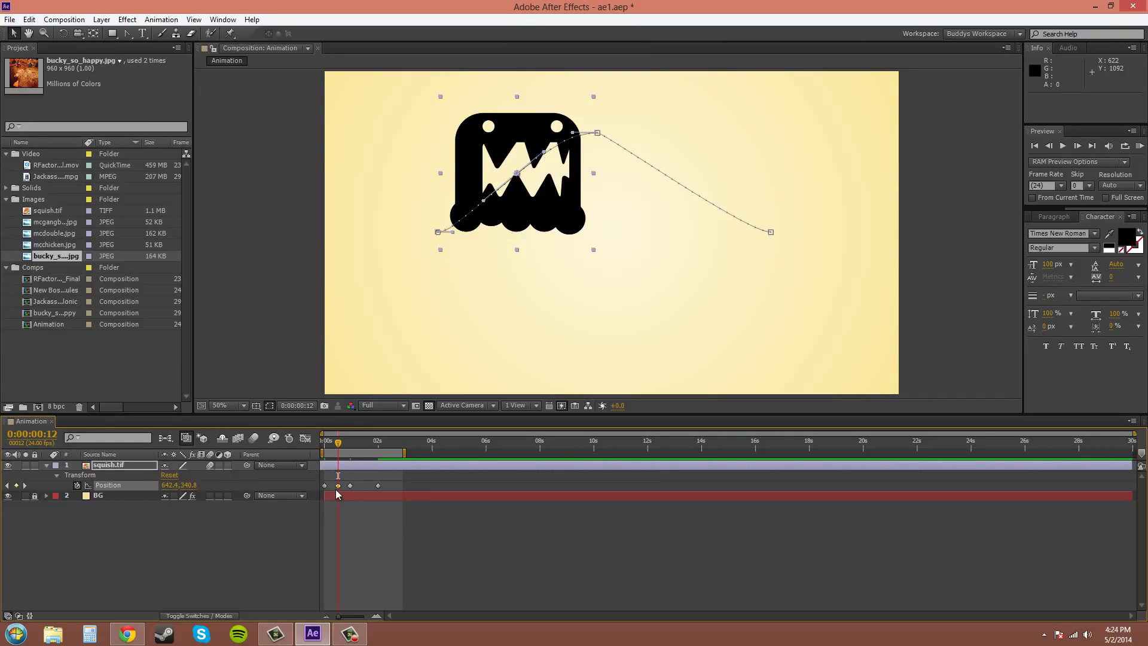
{"action": "mouse_move", "coordinate": [339, 445]}
{"action": "left_mouse_down"}
{"action": "mouse_move", "coordinate": [323, 446]}
{"action": "mouse_move", "coordinate": [363, 446]}
{"action": "mouse_move", "coordinate": [324, 446]}
{"action": "left_mouse_up"}
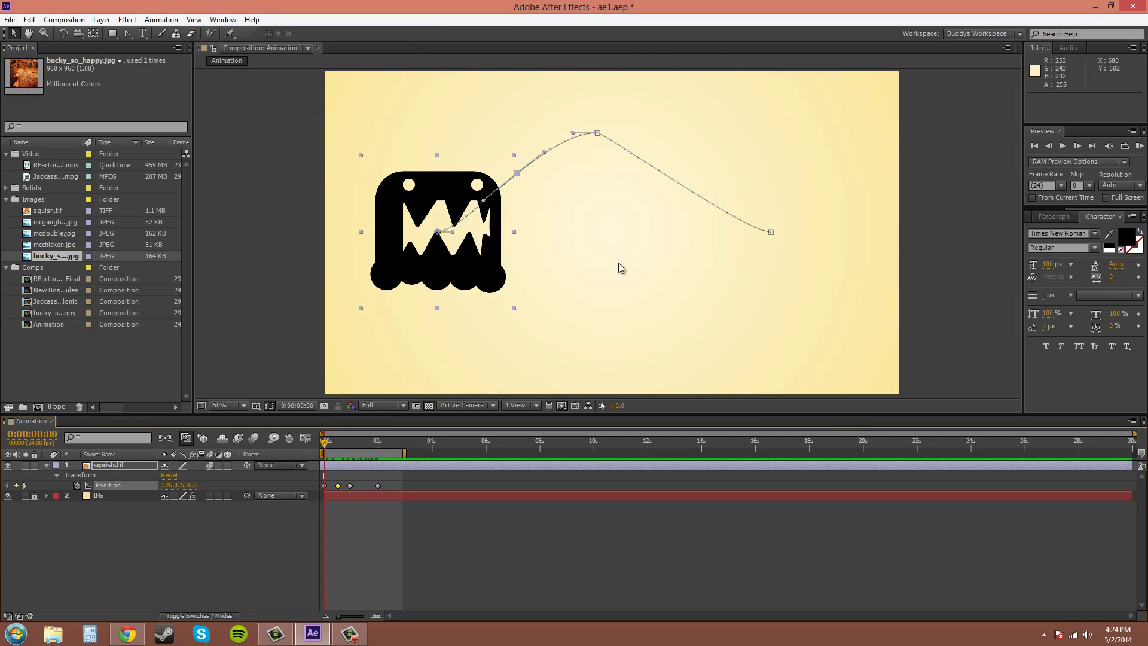
Add a vertex on the descending half of the motion path with the Pen Tool
{"action": "key", "text": "g"}
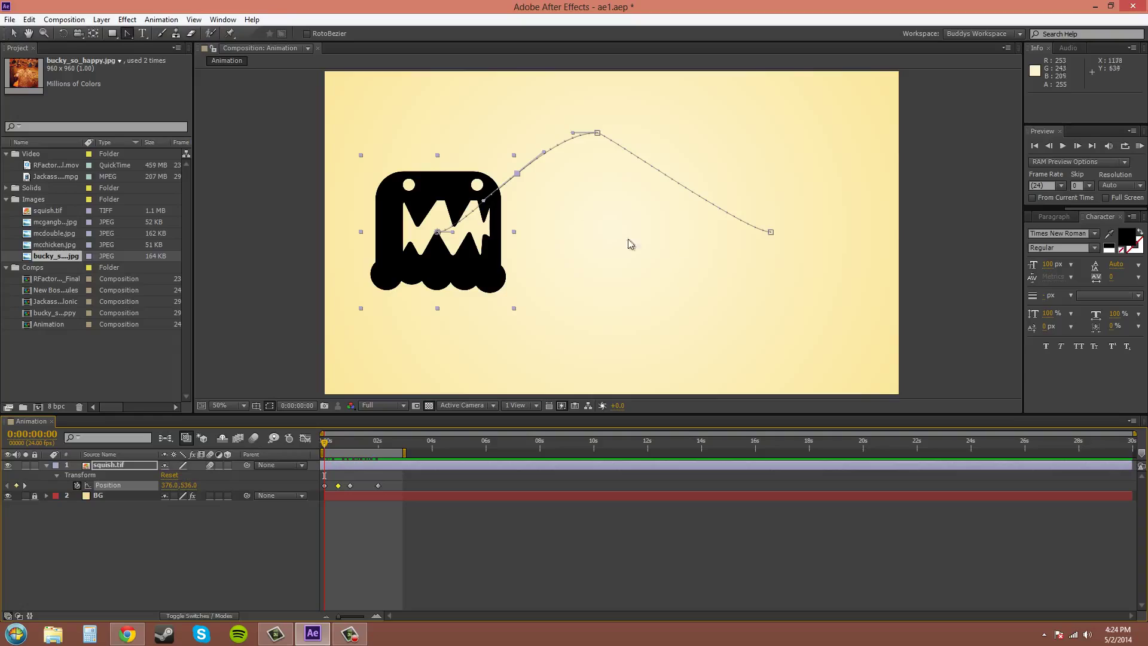
{"action": "left_click", "coordinate": [127, 37]}
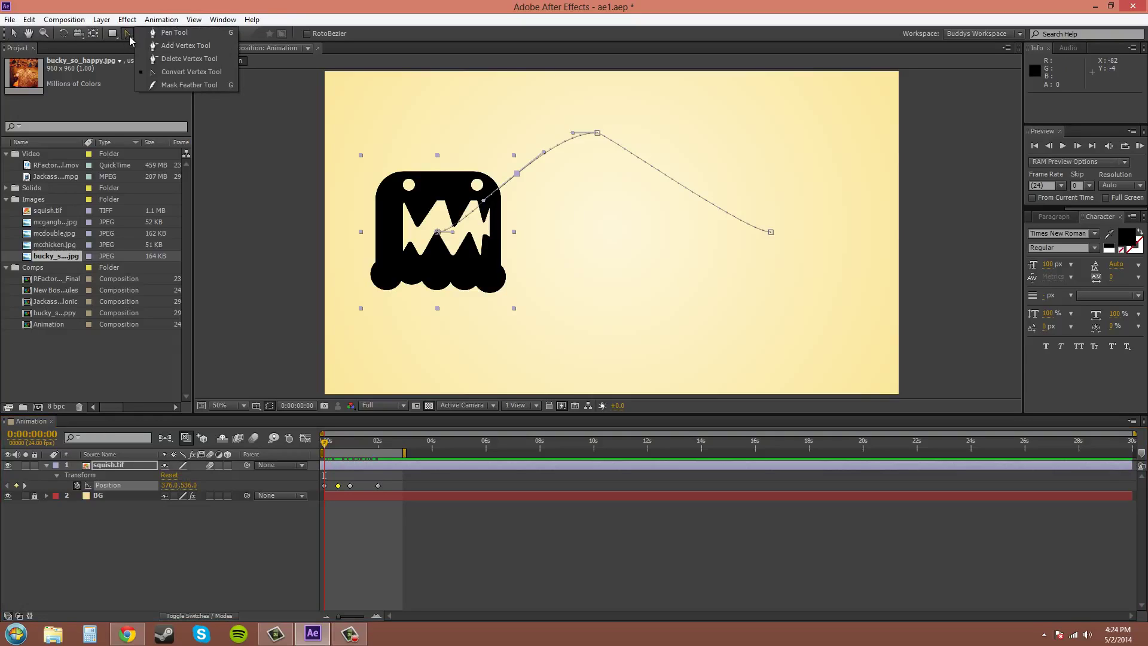
{"action": "left_click", "coordinate": [180, 37]}
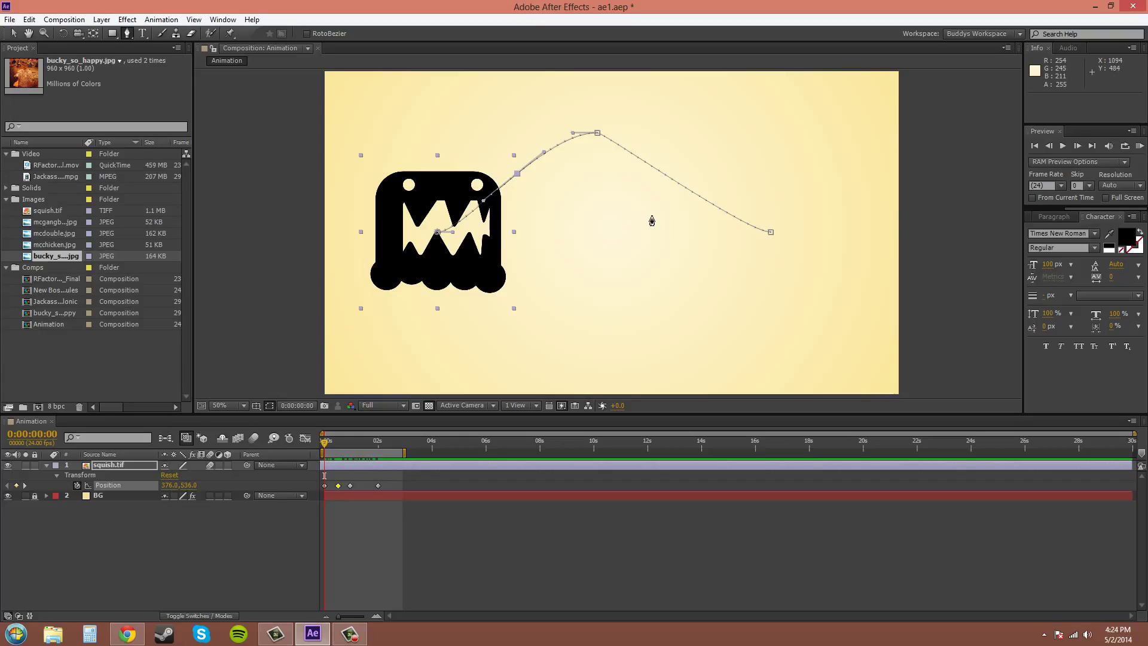
{"action": "left_click", "coordinate": [678, 183]}
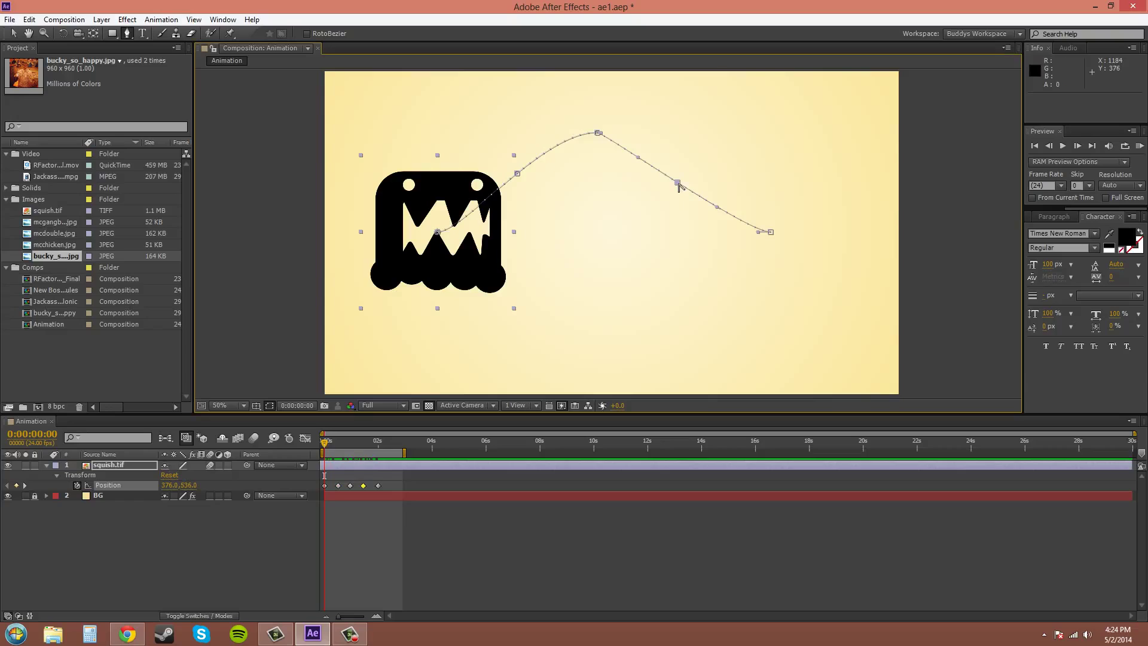